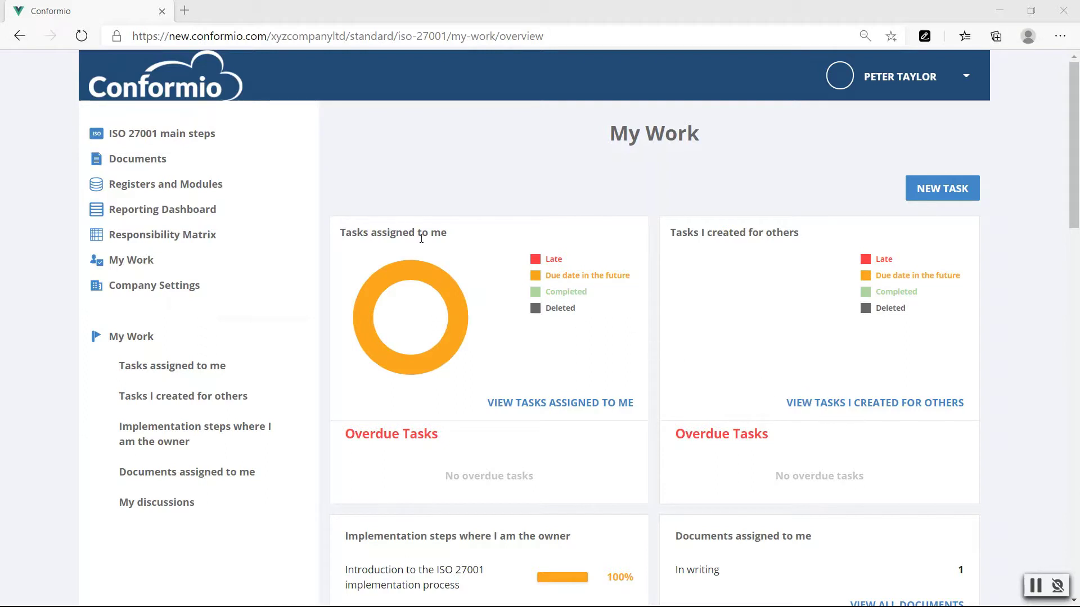
Step: Open the ISO 27001 main steps overview: document control at 20%, project plan at 0%
click(187, 137)
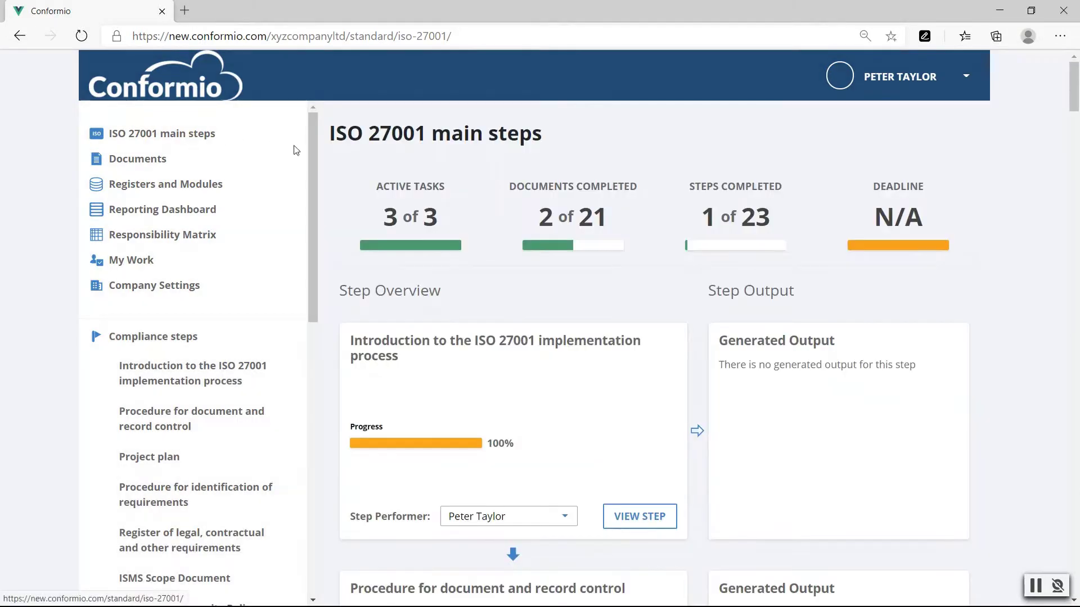
scroll(498, 201, down, 3)
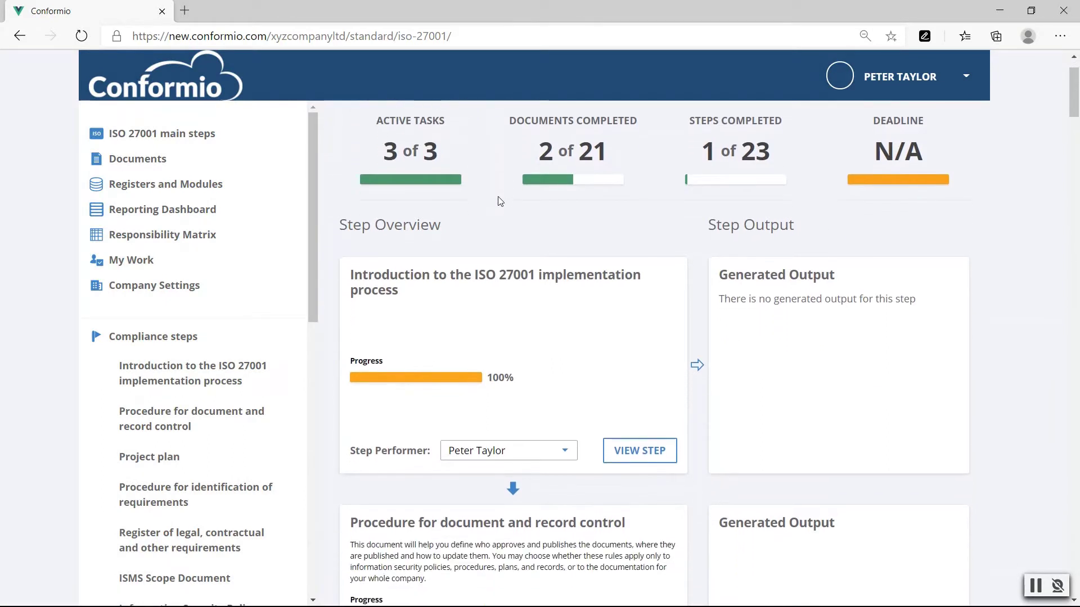
scroll(498, 201, down, 1)
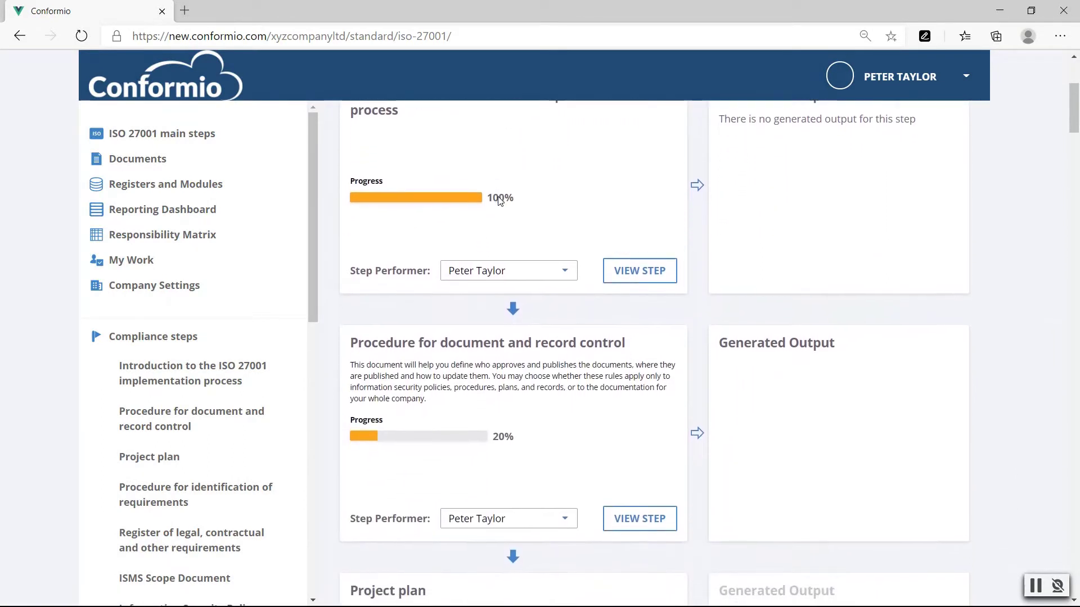
scroll(498, 201, down, 1)
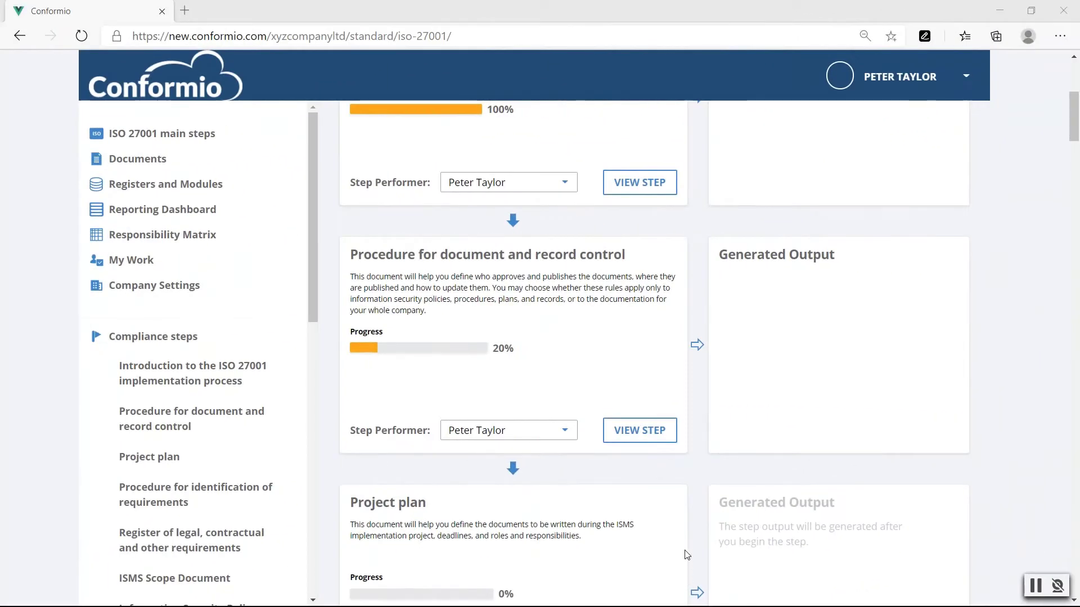
Step: Open the document and record control procedure's wizard at the DRC-3-2-1 approver question
click(643, 432)
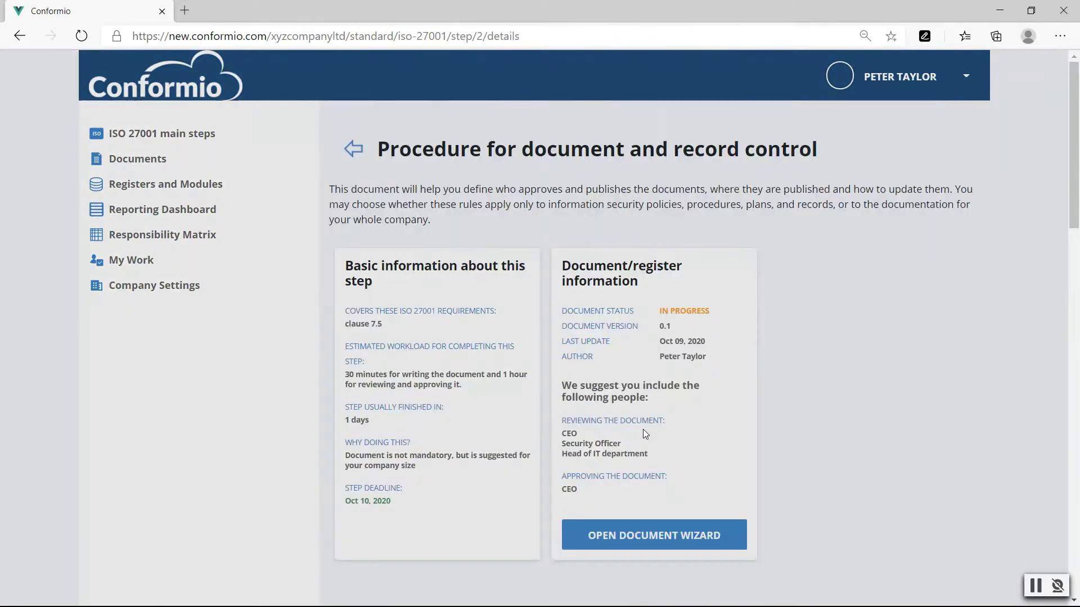
click(655, 540)
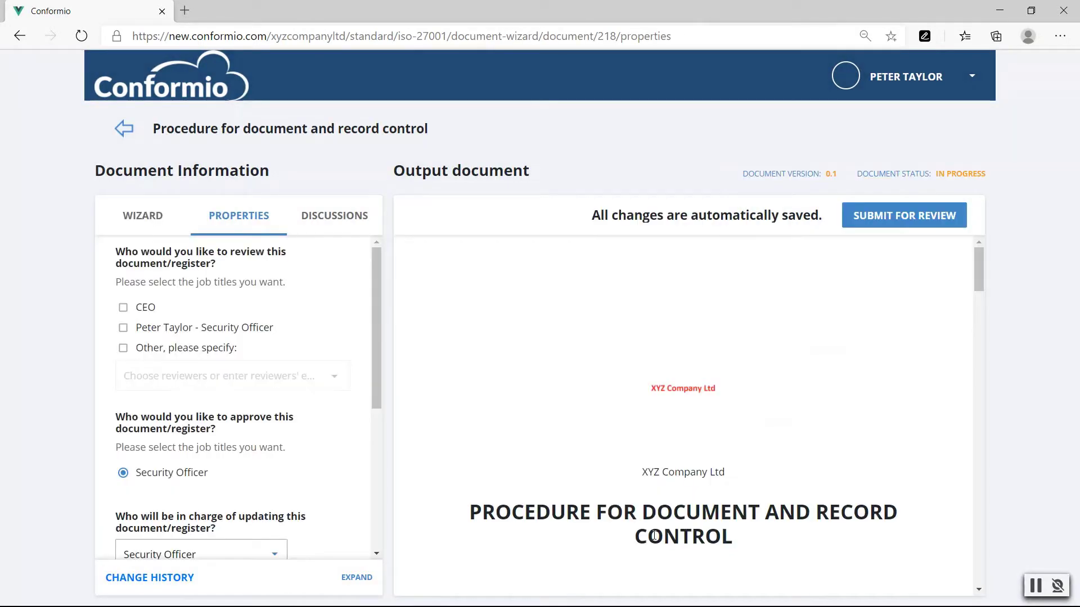
click(147, 218)
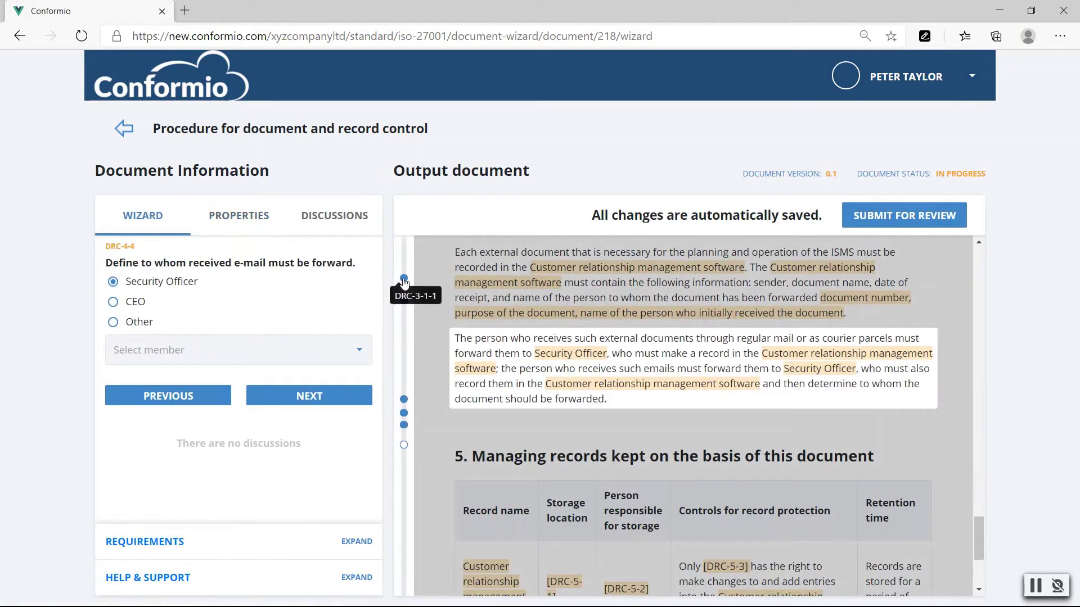
click(404, 302)
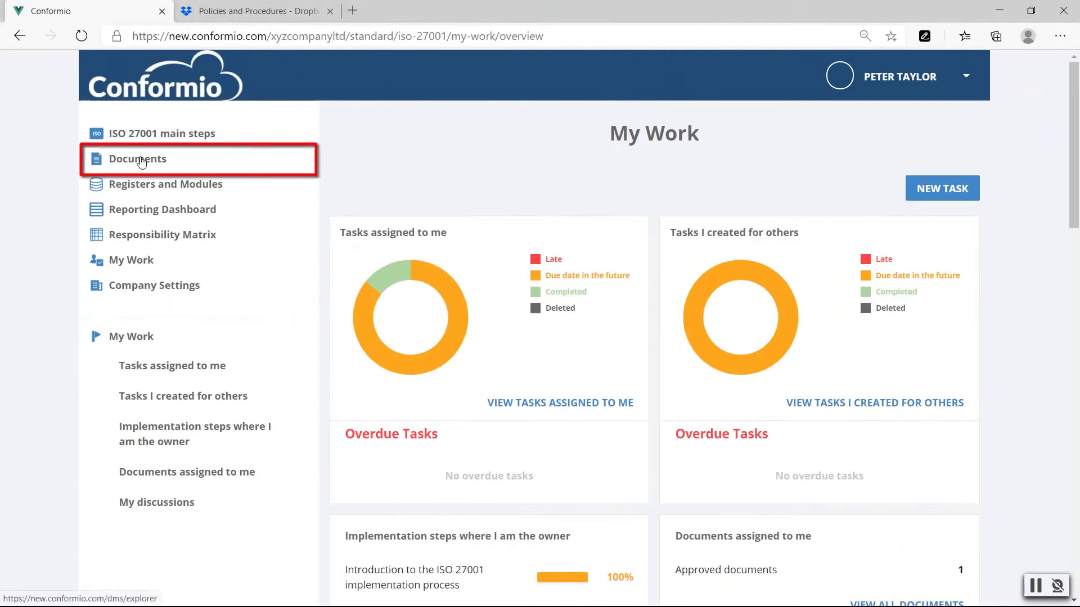
Step: Visit each ISO 27001 subfolder in Documents and check the Templates folder's action menu
click(143, 163)
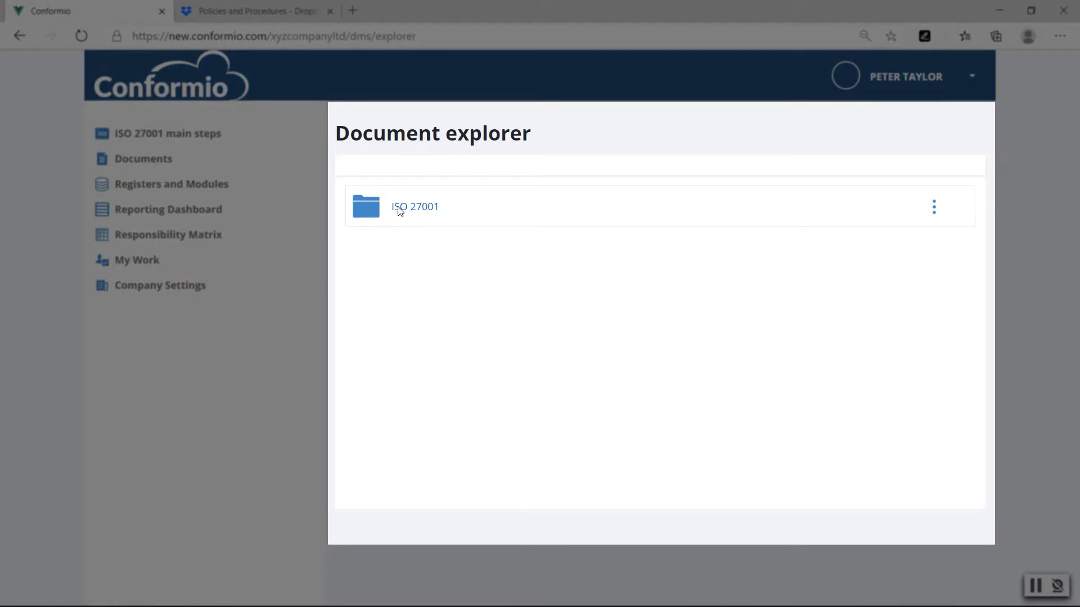
click(397, 209)
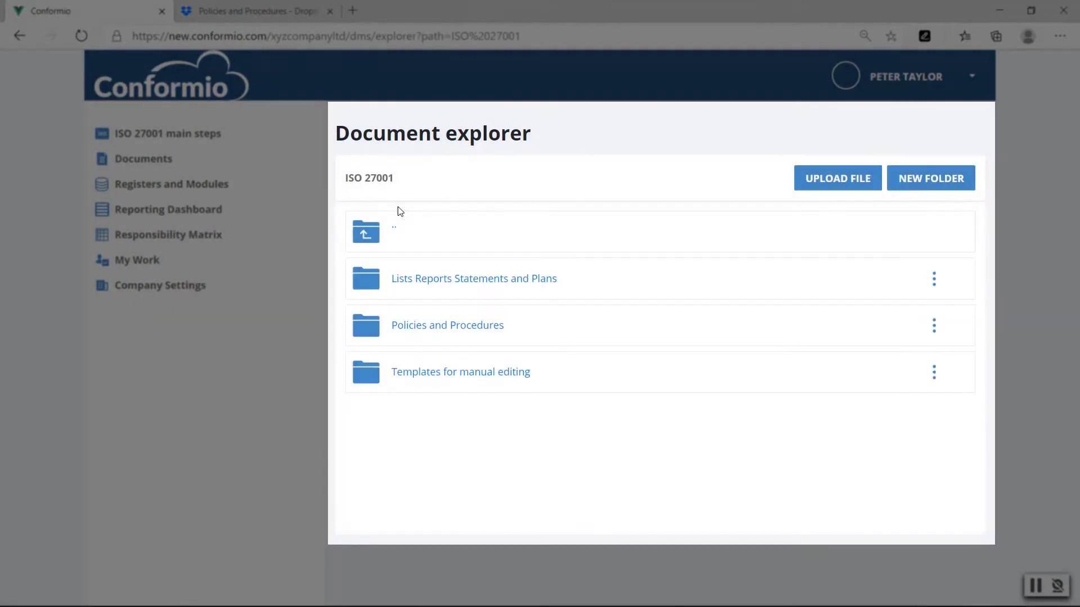
click(440, 282)
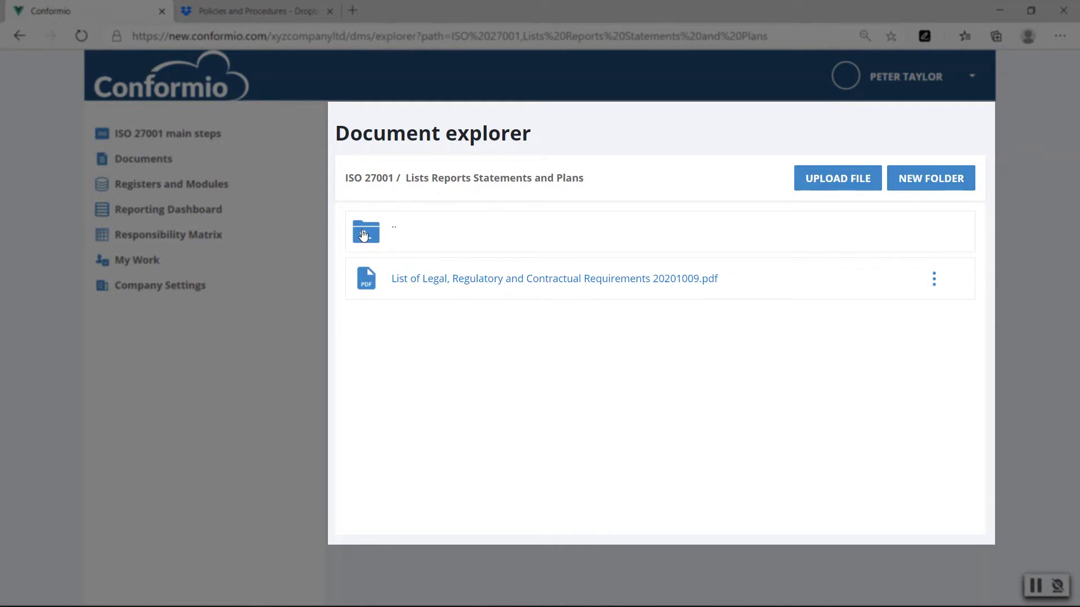
click(362, 229)
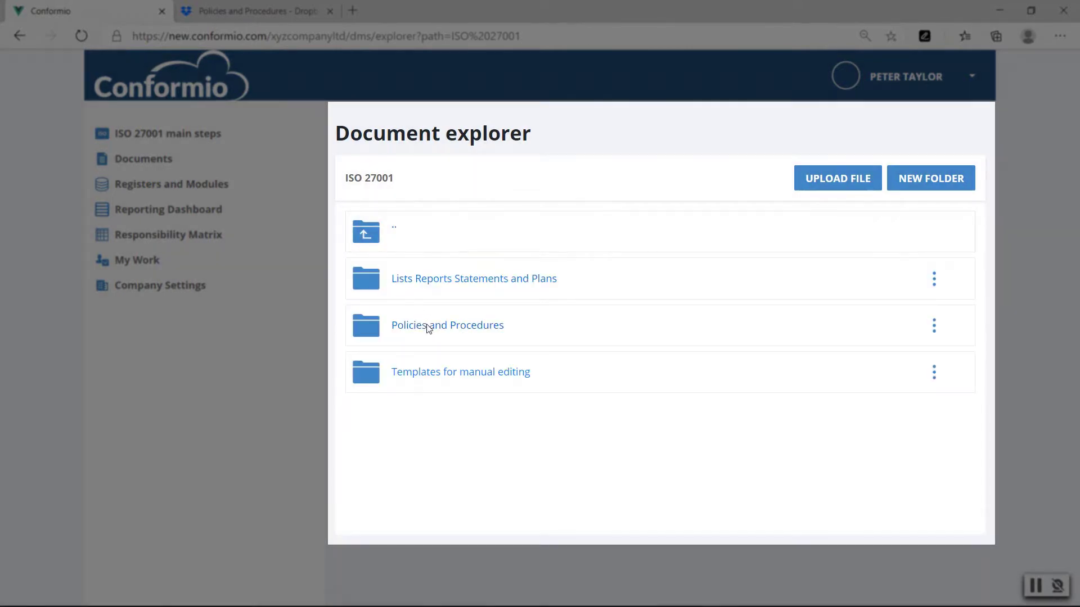
click(426, 324)
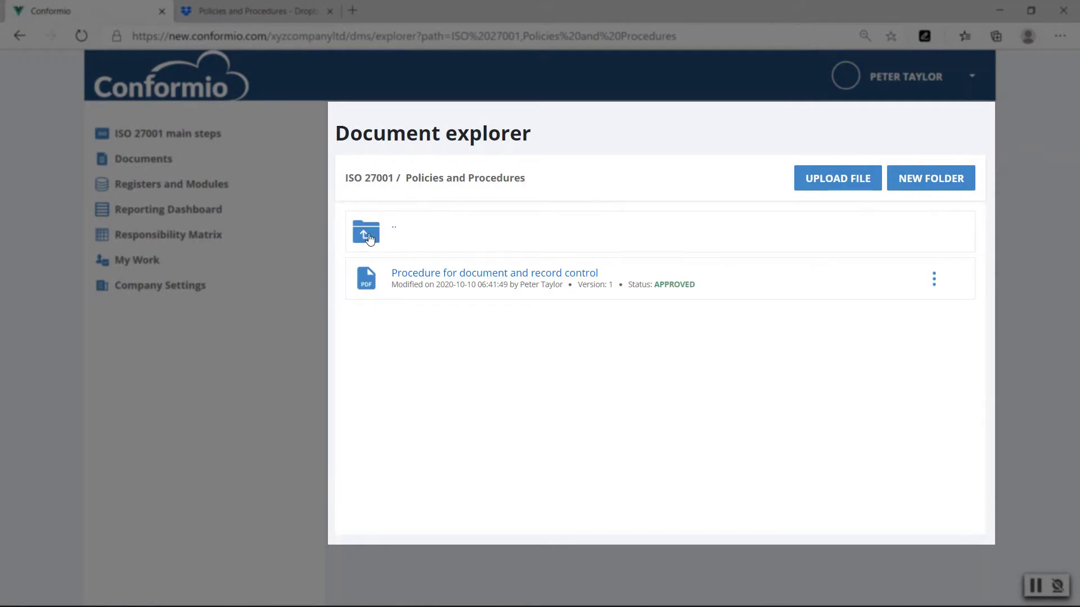
click(369, 236)
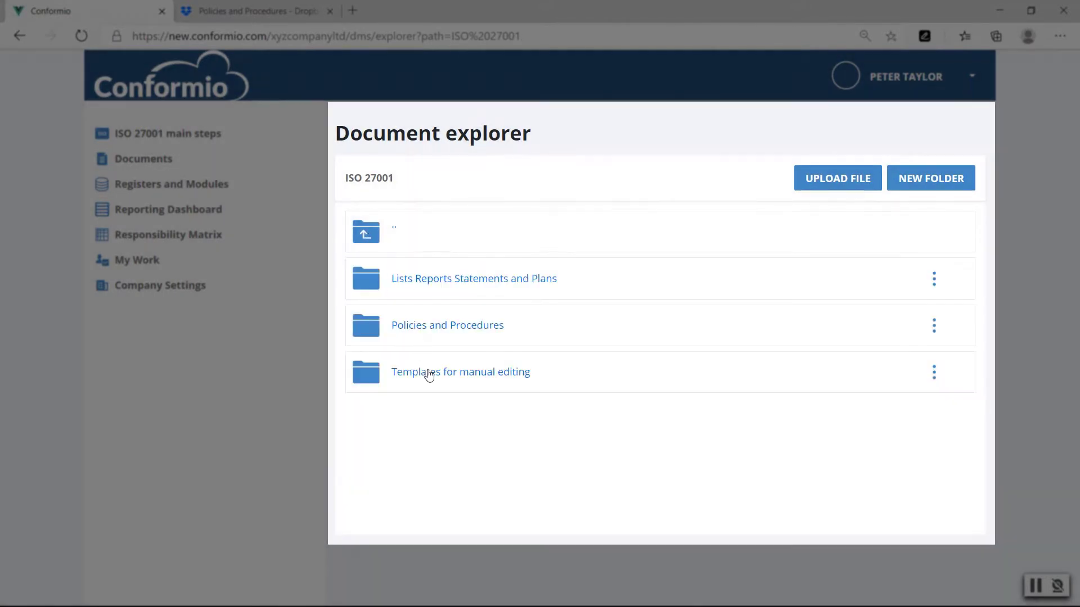
click(428, 374)
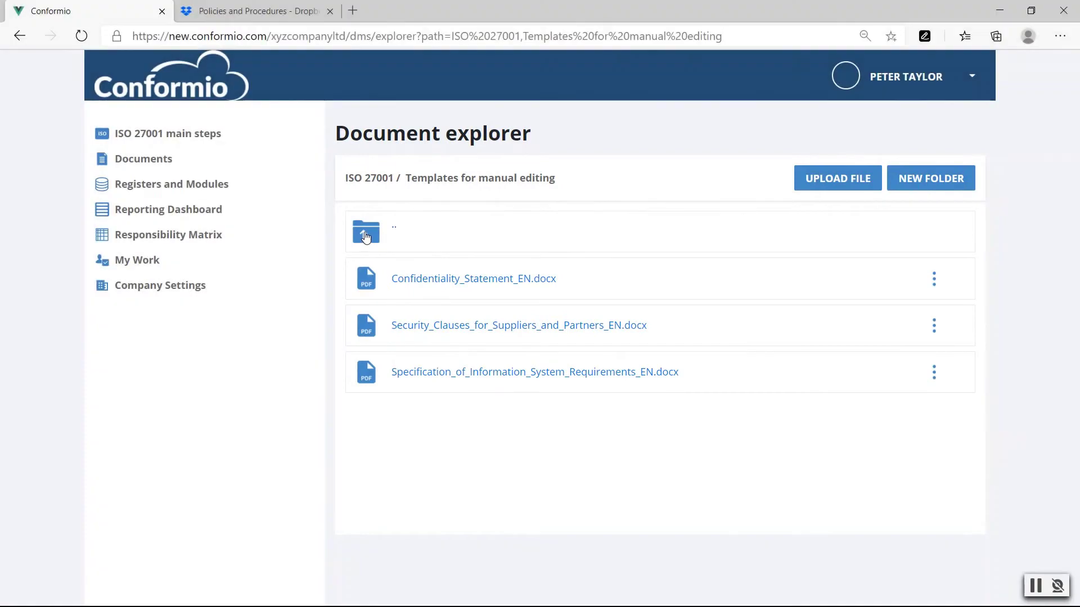
click(364, 234)
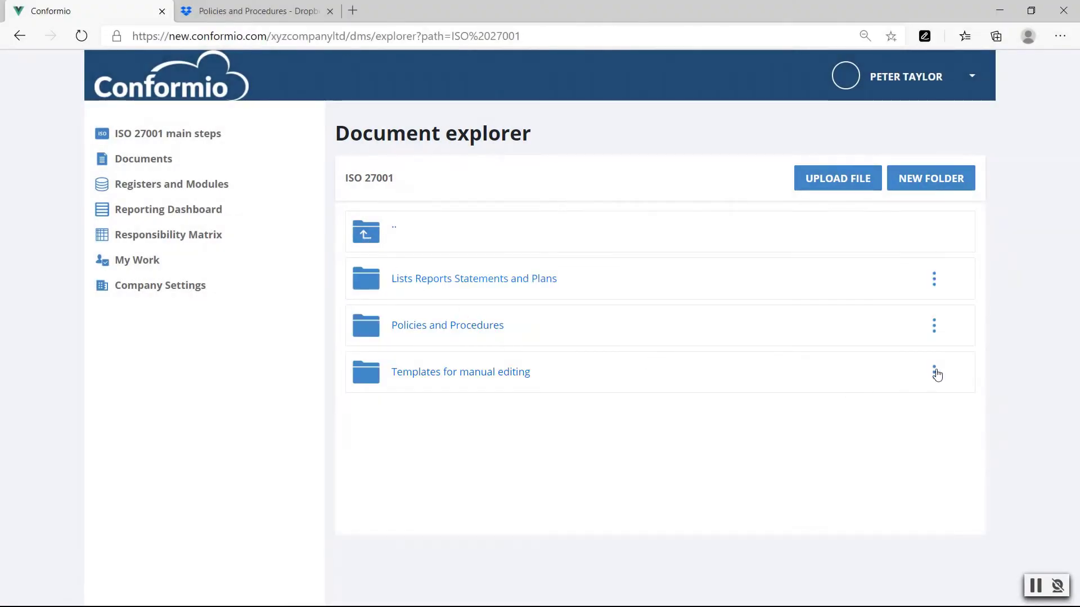
click(934, 373)
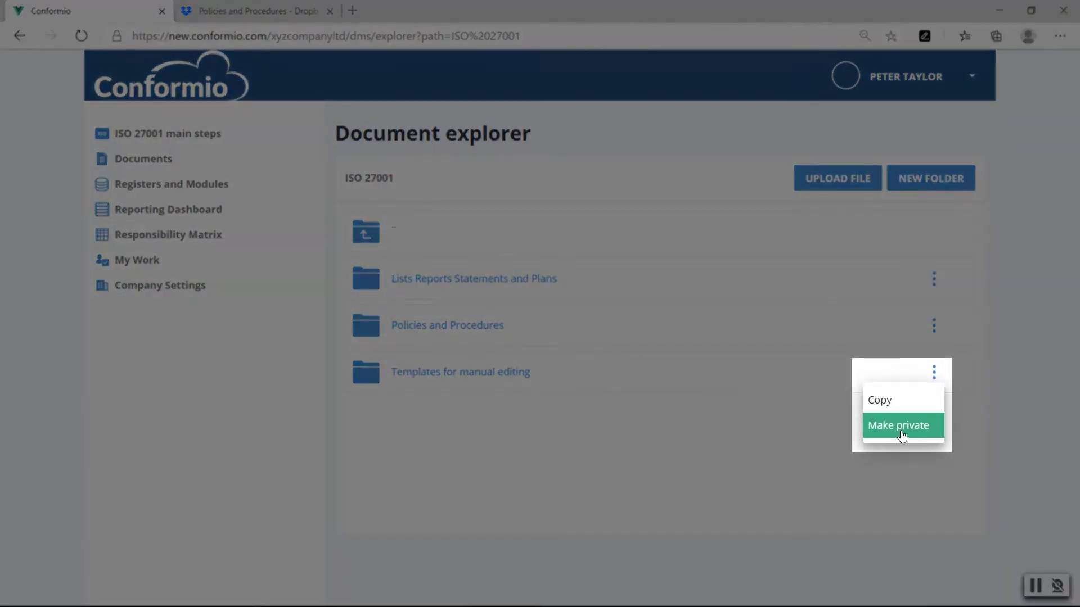
click(788, 443)
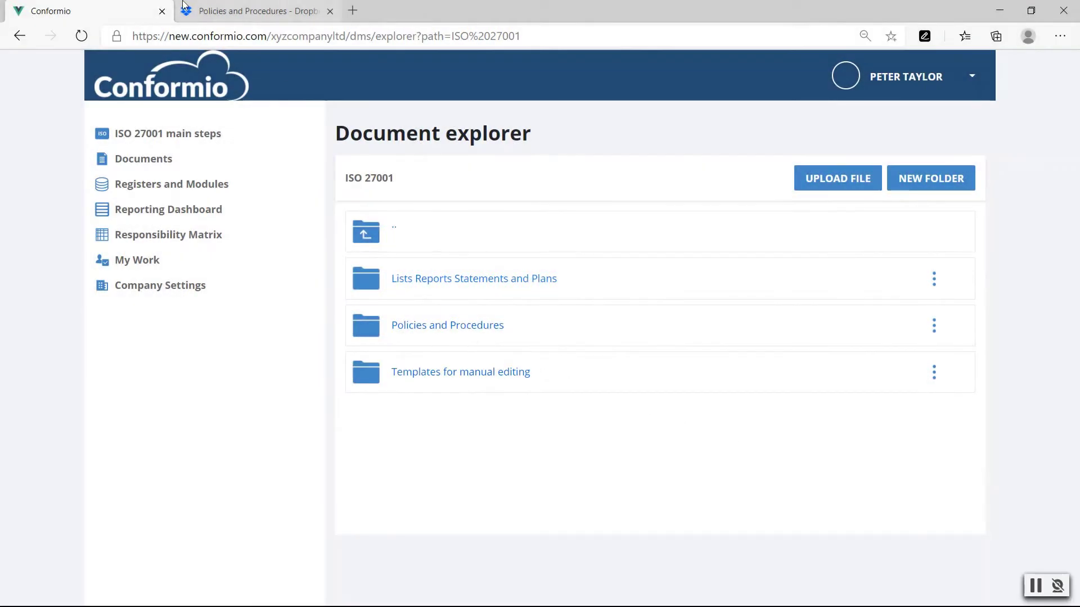
Step: Preview the document and record control procedure PDF in Dropbox's Policies and Procedures folder
click(219, 15)
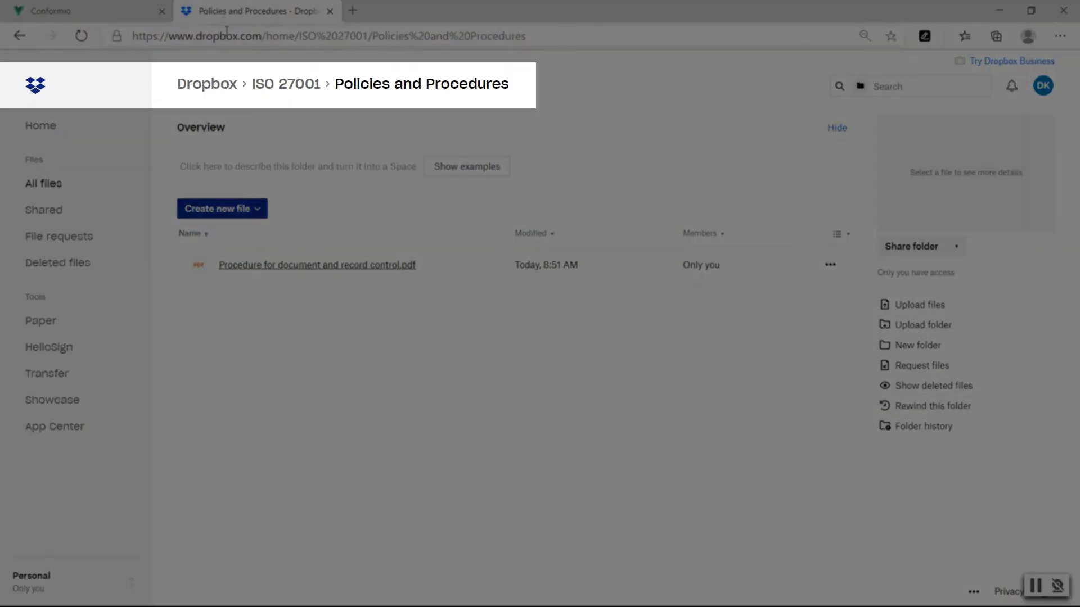
click(295, 266)
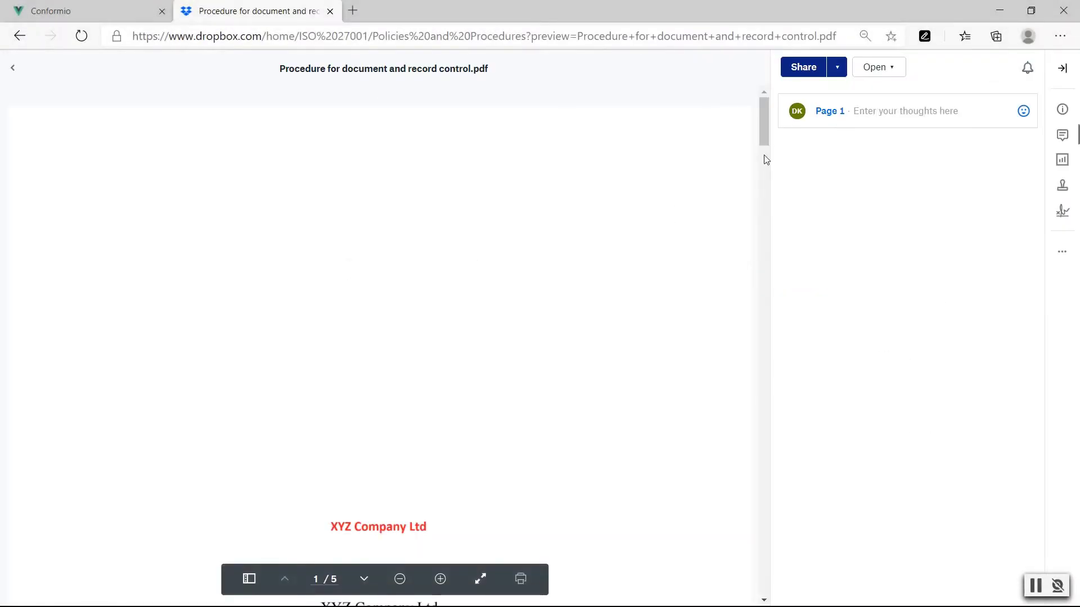
drag(764, 119, 764, 221)
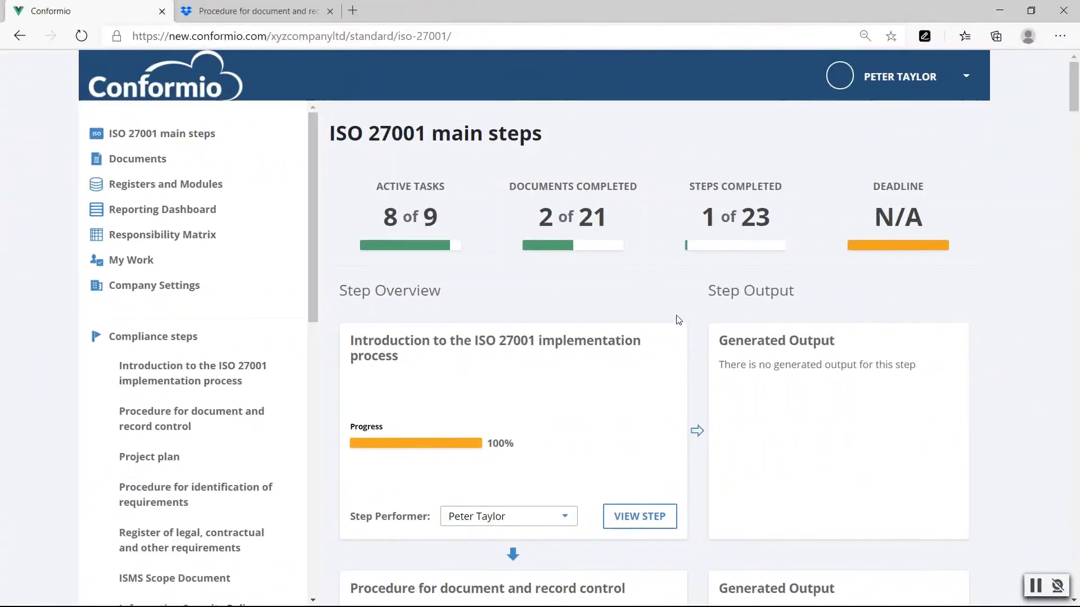
scroll(676, 324, down, 3)
scroll(676, 323, down, 3)
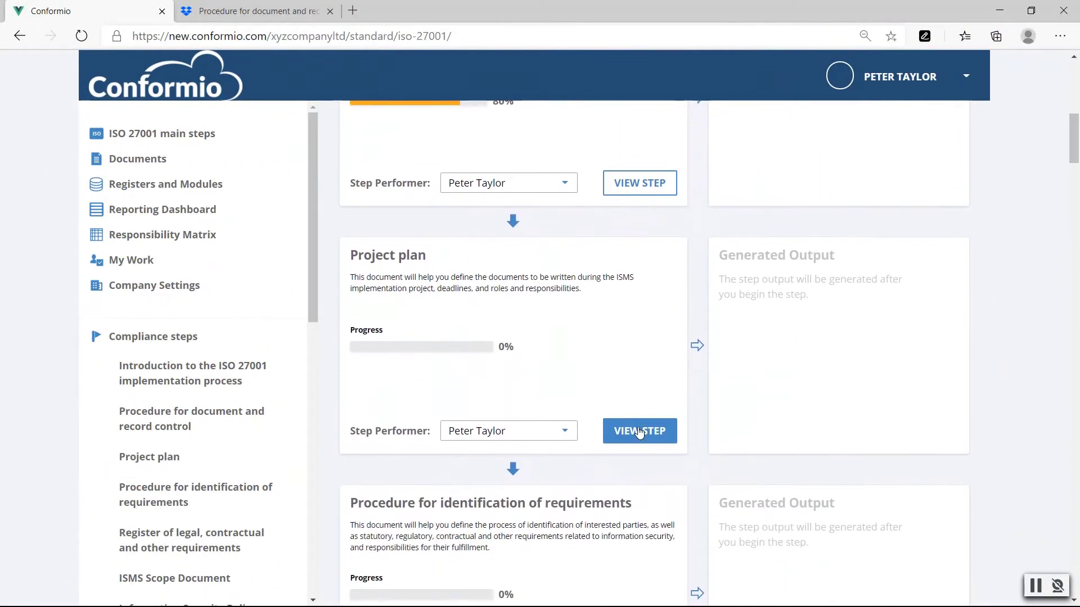
Step: Open the Project plan step, answer Yes to proceeding and using the wizard, then start it
click(640, 431)
scroll(723, 355, down, 2)
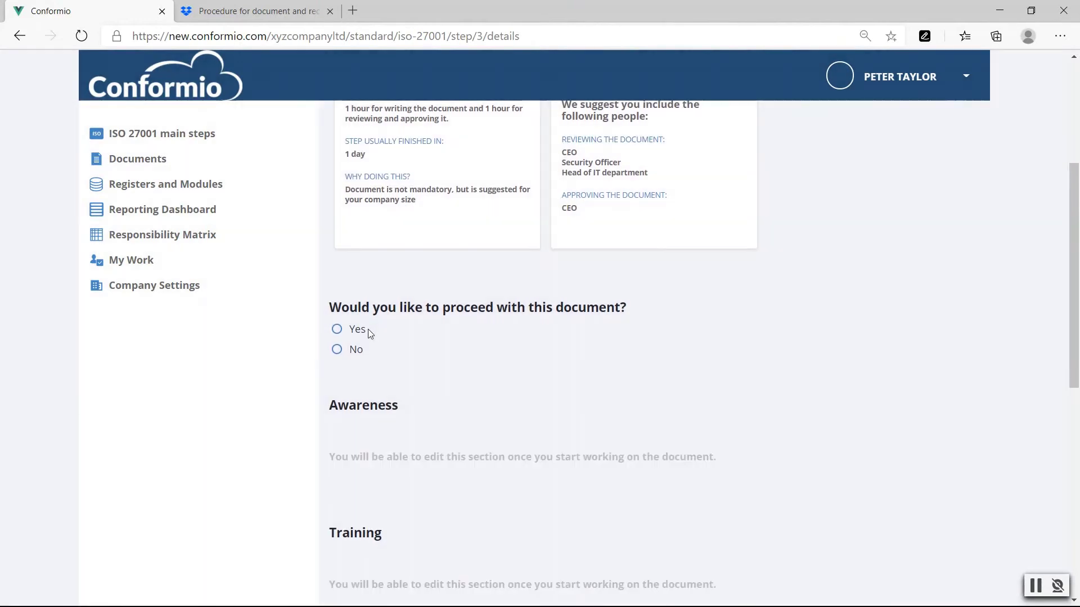
click(368, 331)
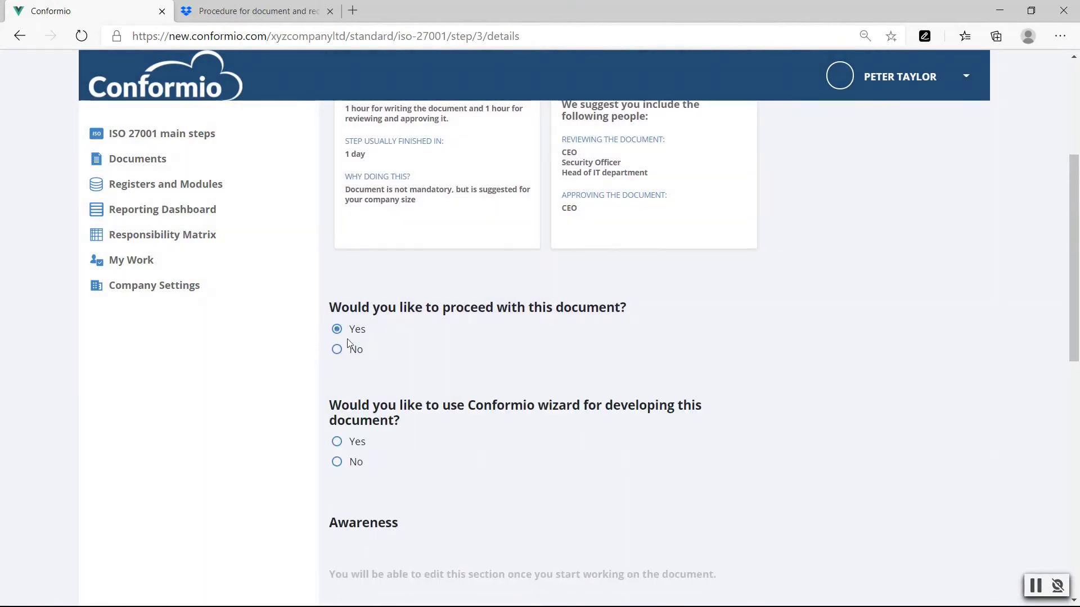
click(338, 442)
click(398, 492)
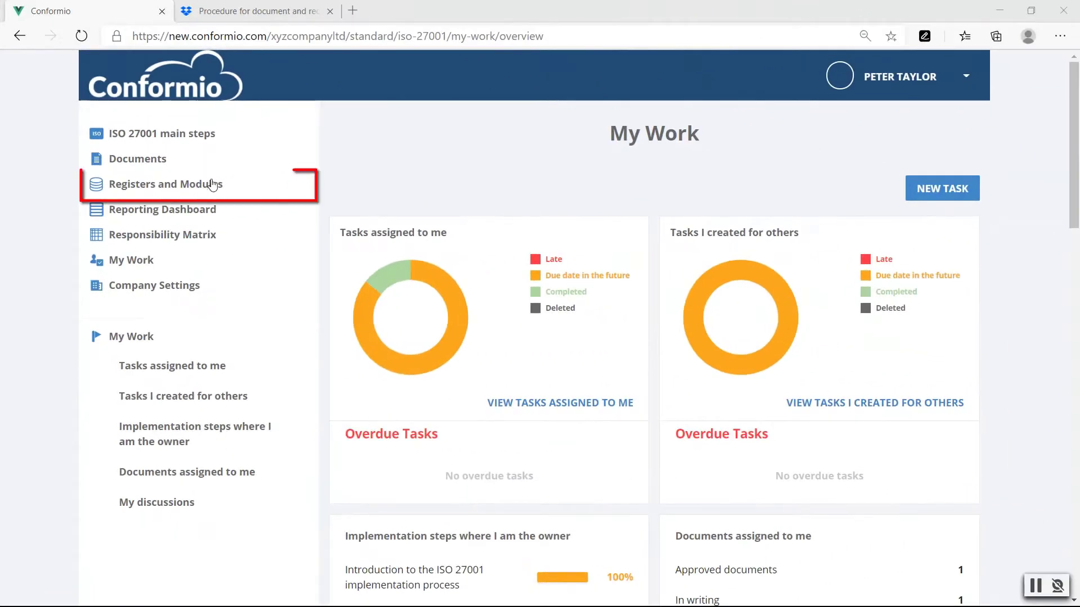
Step: Switch to the Registers and Modules overview from the left sidebar
click(211, 184)
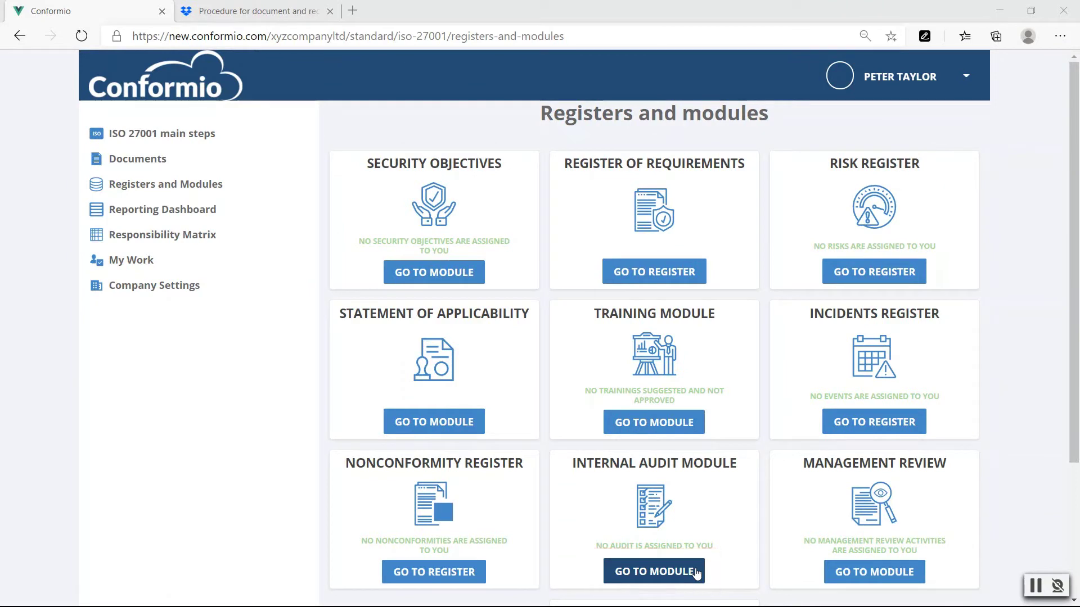
Step: Open the legal and contractual Register of Requirements from its ISO 27001 main step
click(168, 133)
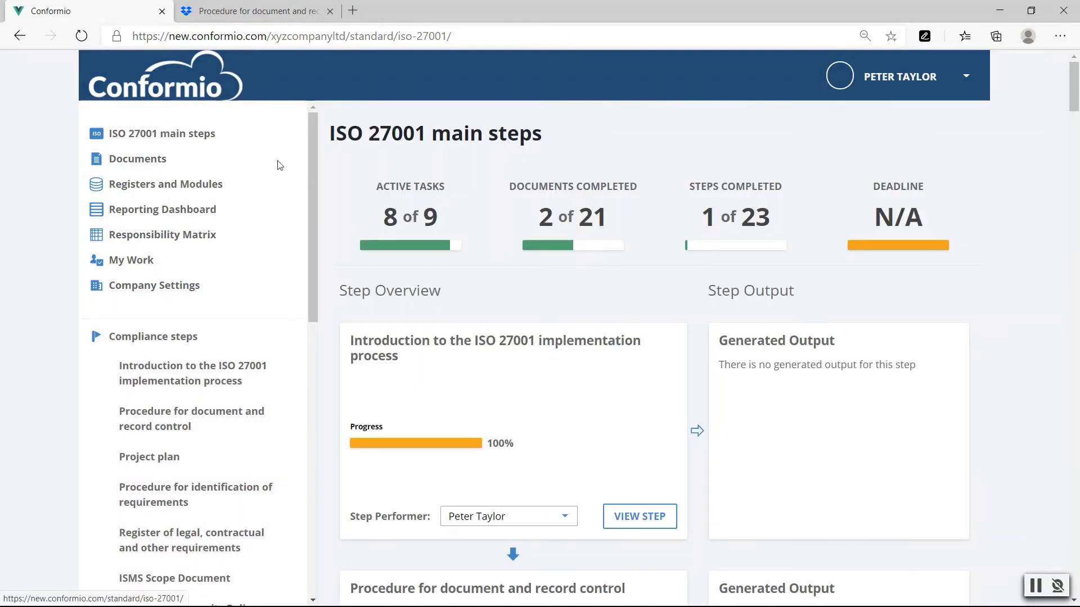
scroll(548, 233, down, 3)
scroll(547, 233, down, 3)
scroll(548, 233, down, 2)
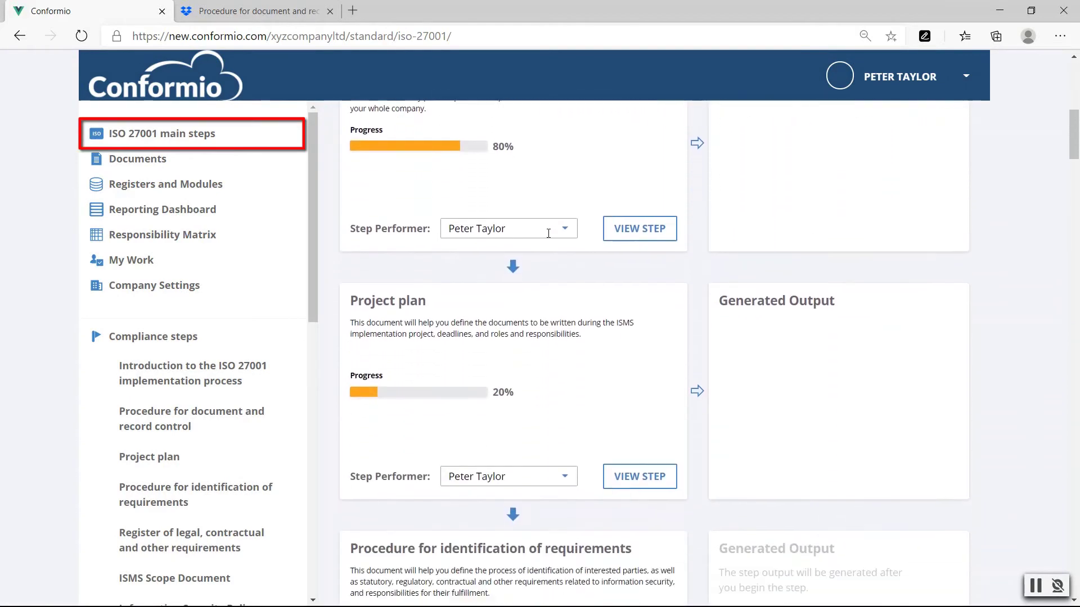
scroll(548, 234, down, 2)
scroll(548, 234, down, 2)
scroll(547, 233, down, 2)
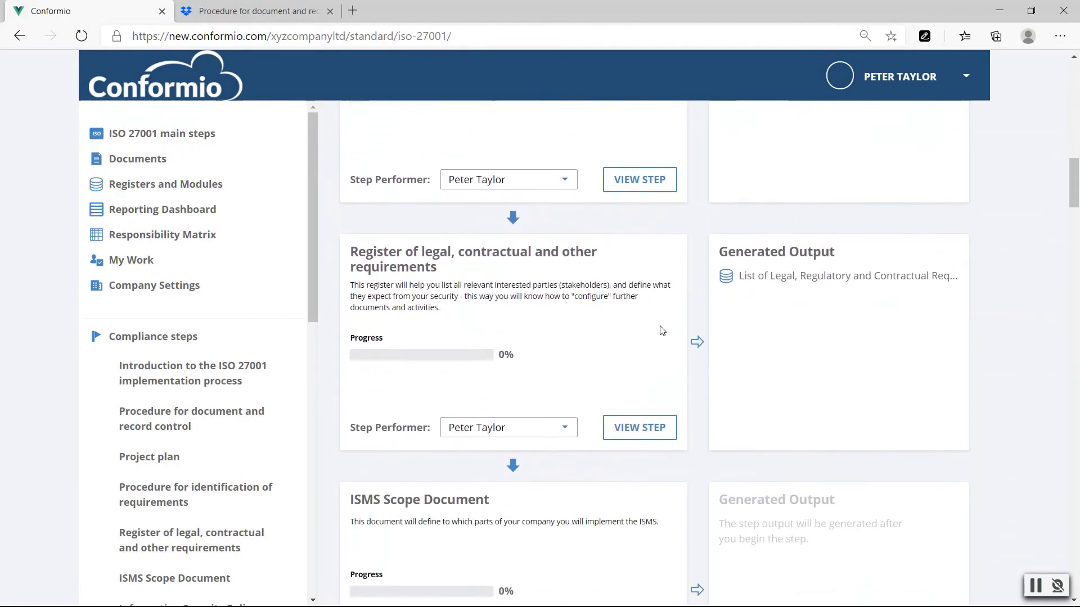
click(639, 426)
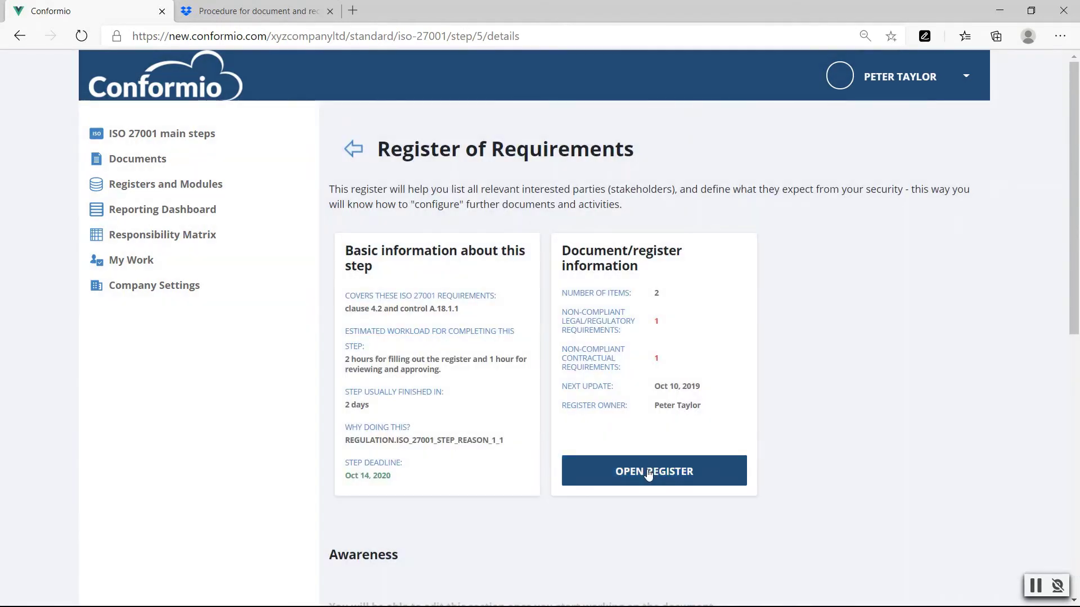
click(648, 472)
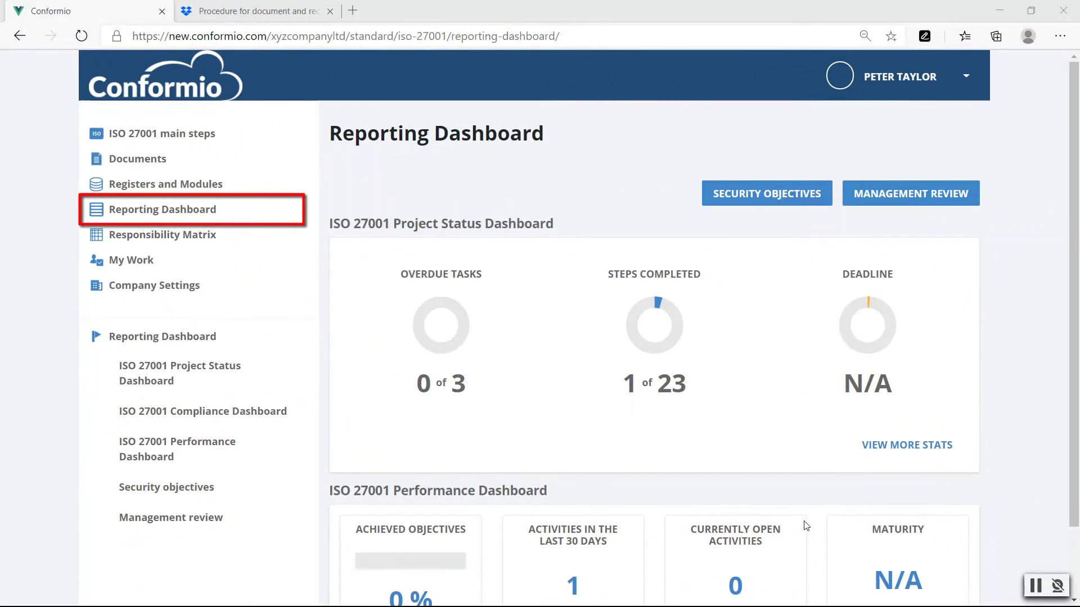
drag(1075, 391, 1078, 450)
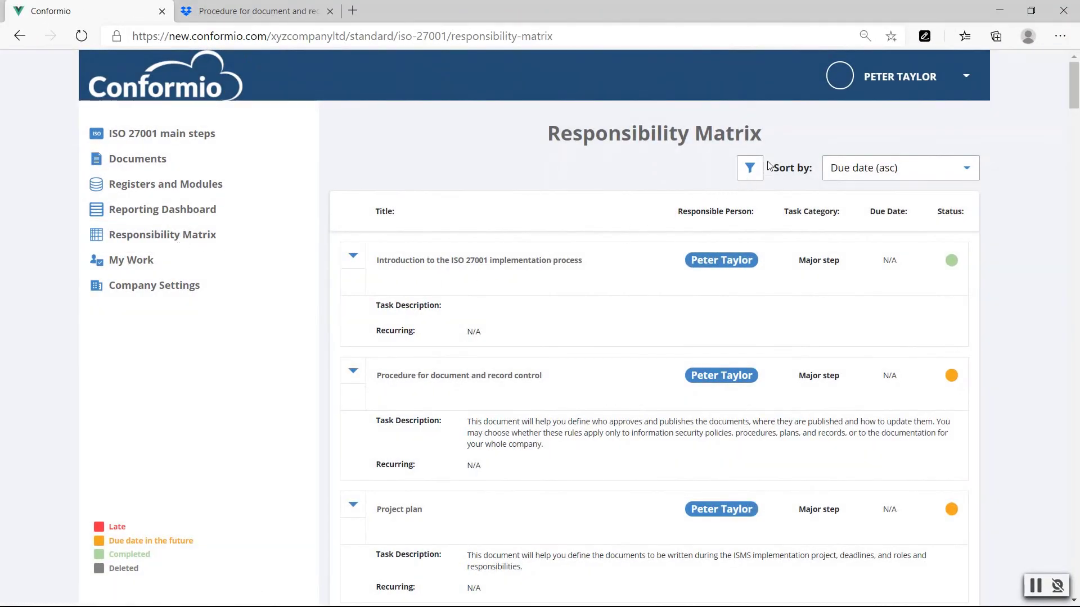
Step: Filter the Responsibility Matrix to show only Late tasks
click(750, 170)
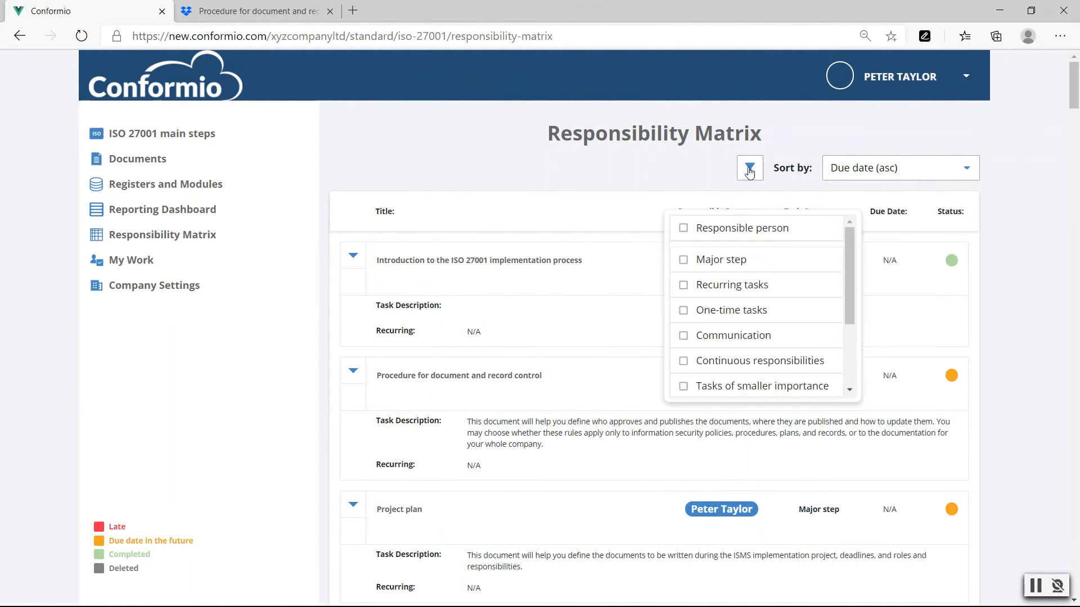
drag(849, 266, 856, 304)
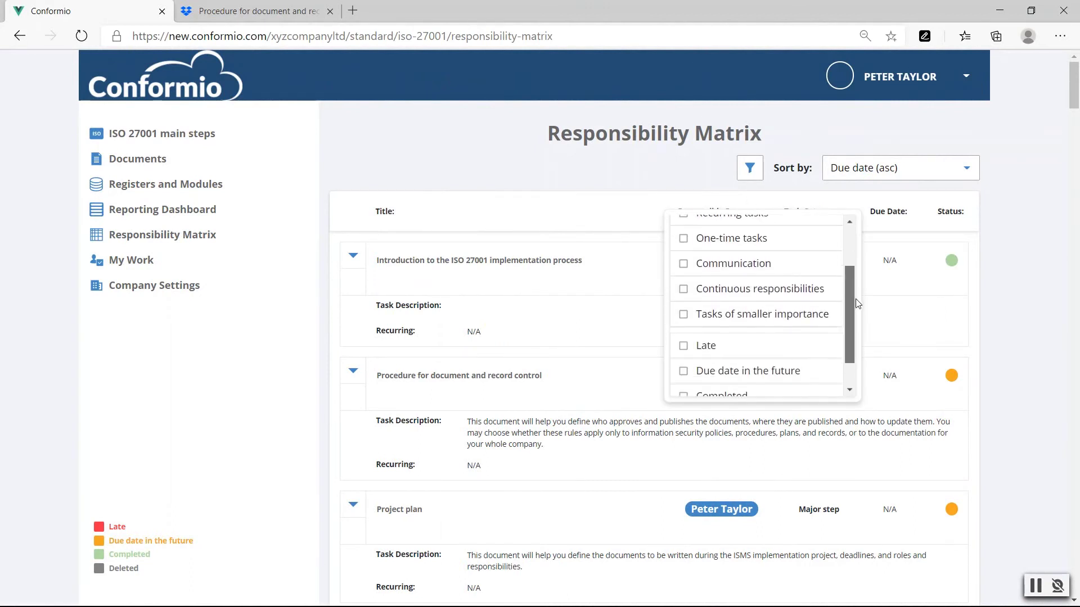
click(683, 346)
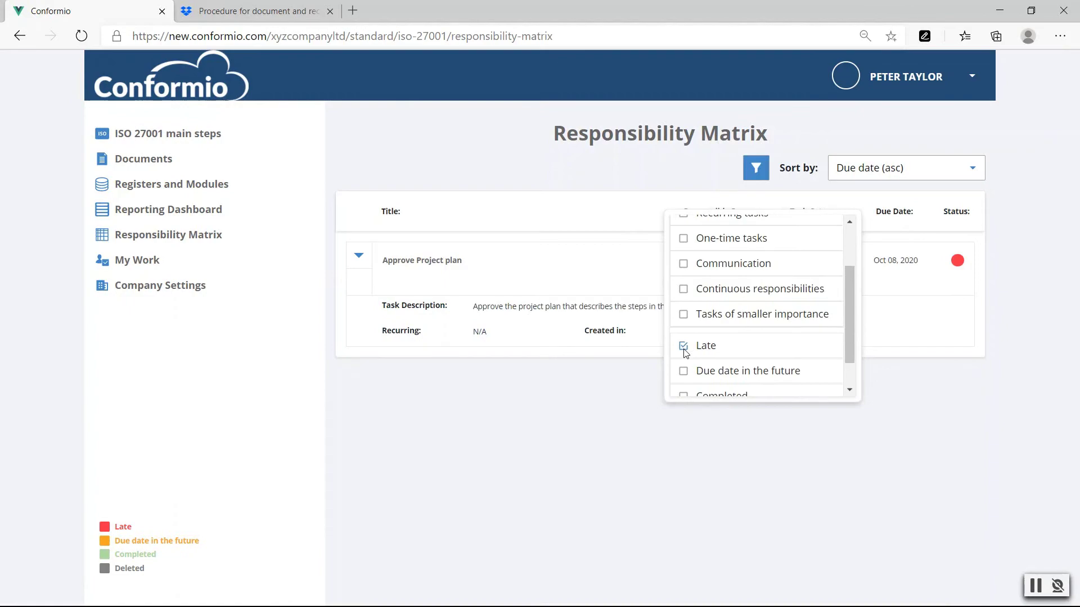
click(641, 403)
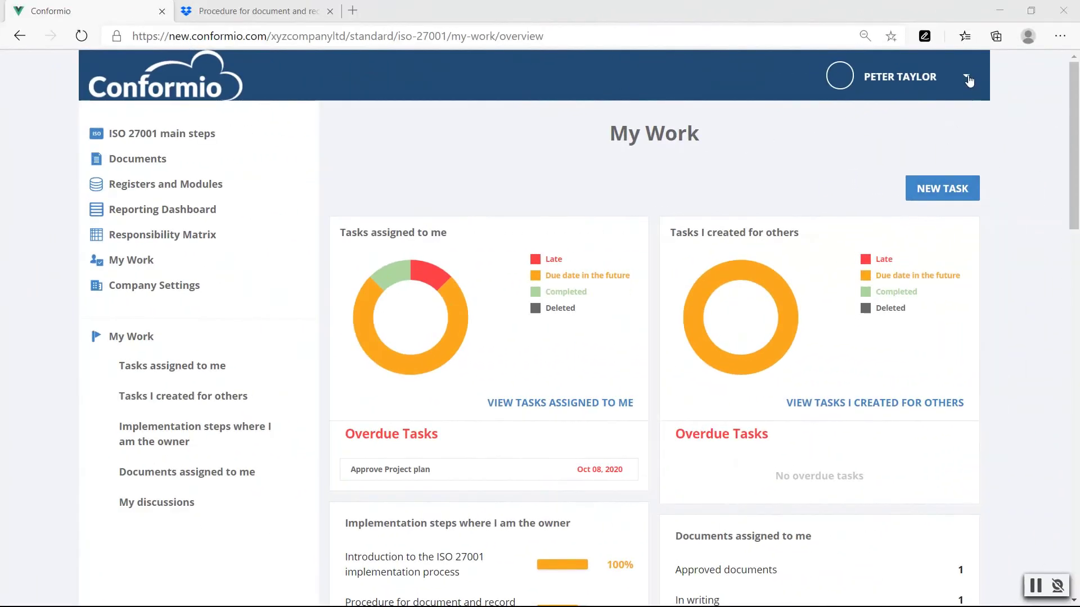
Step: Open the PETER TAYLOR account menu in the top-right header
click(968, 81)
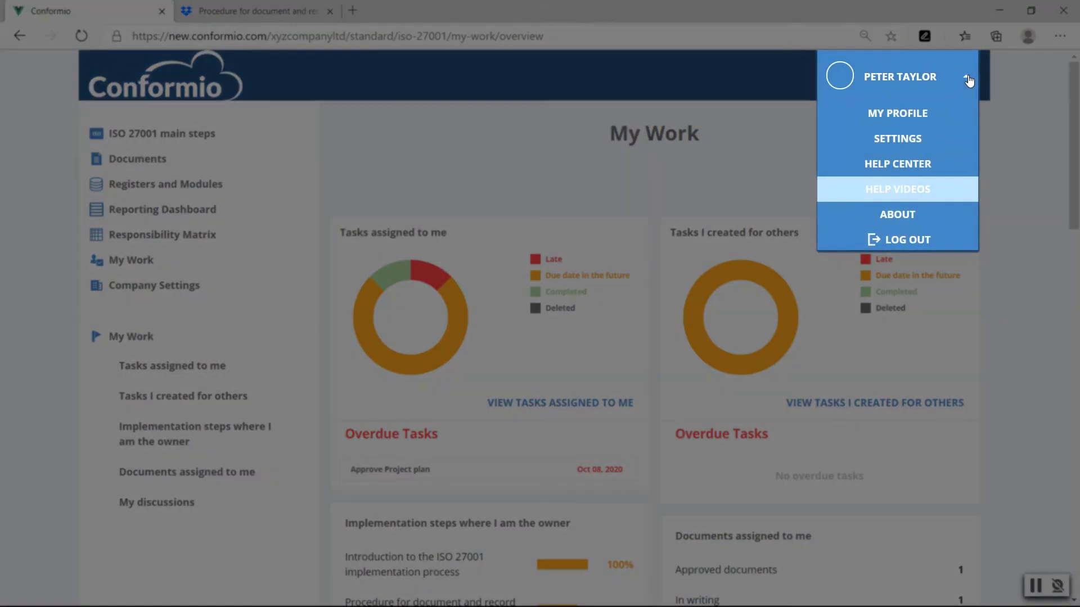